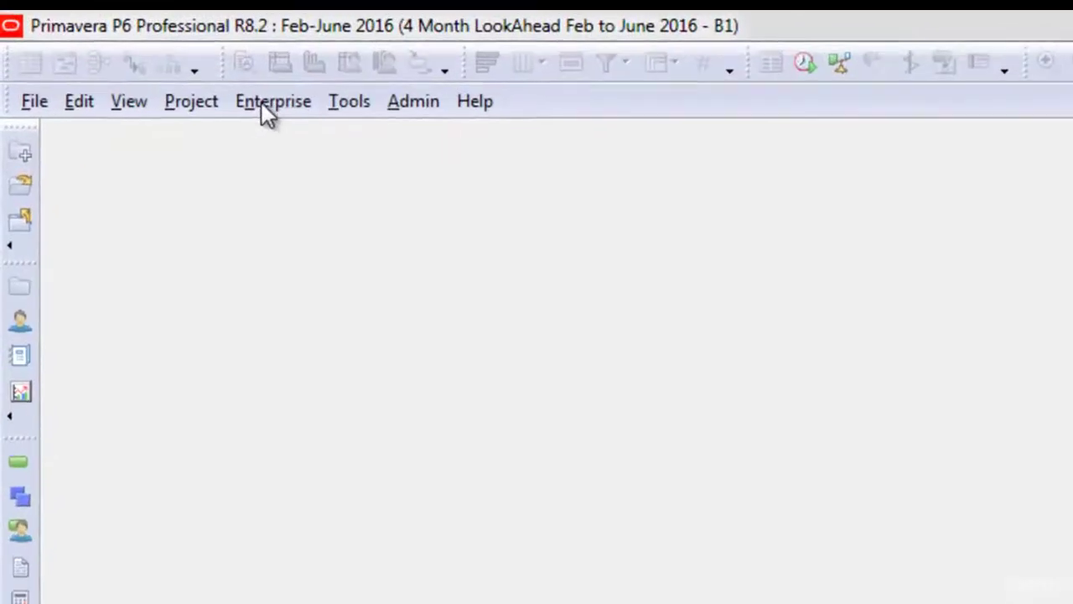
- In the Enterprise Project Structure, add a new EPS node after Tenders
left_click(262, 105)
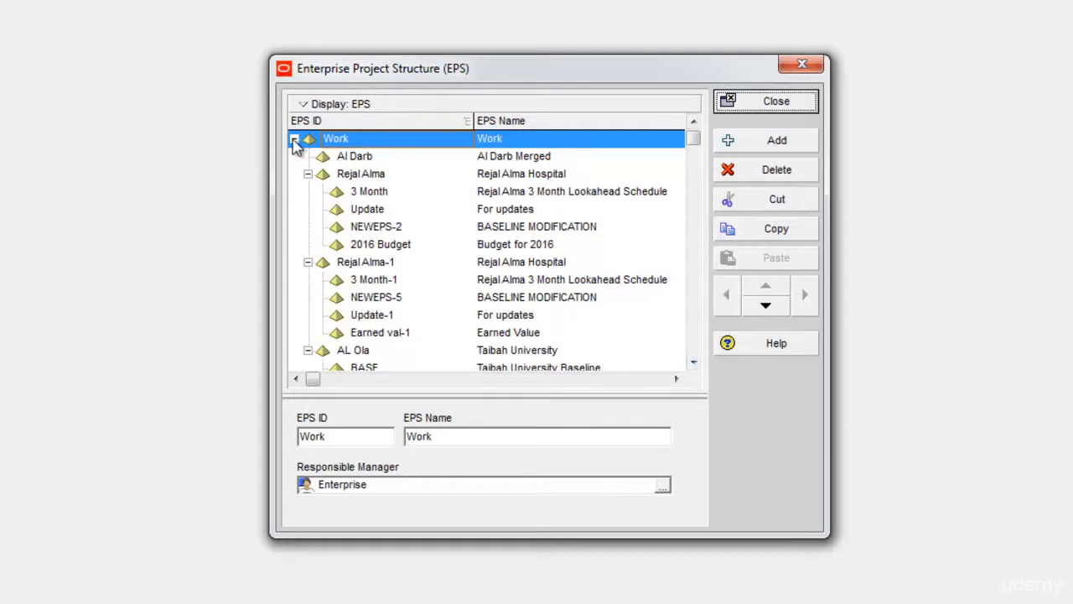
left_click(294, 138)
left_click(360, 263)
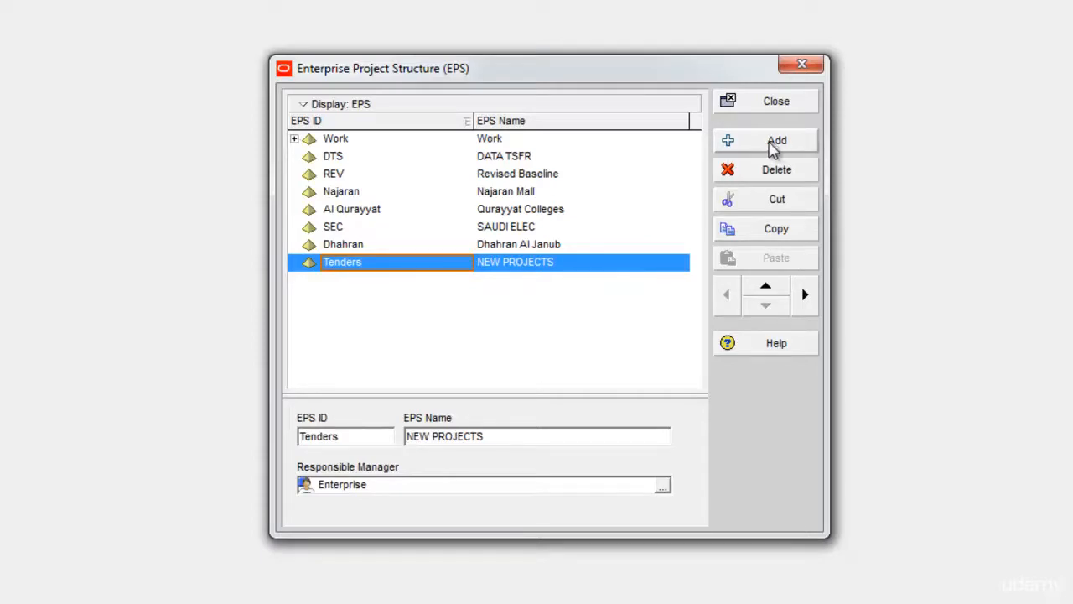
left_click(773, 145)
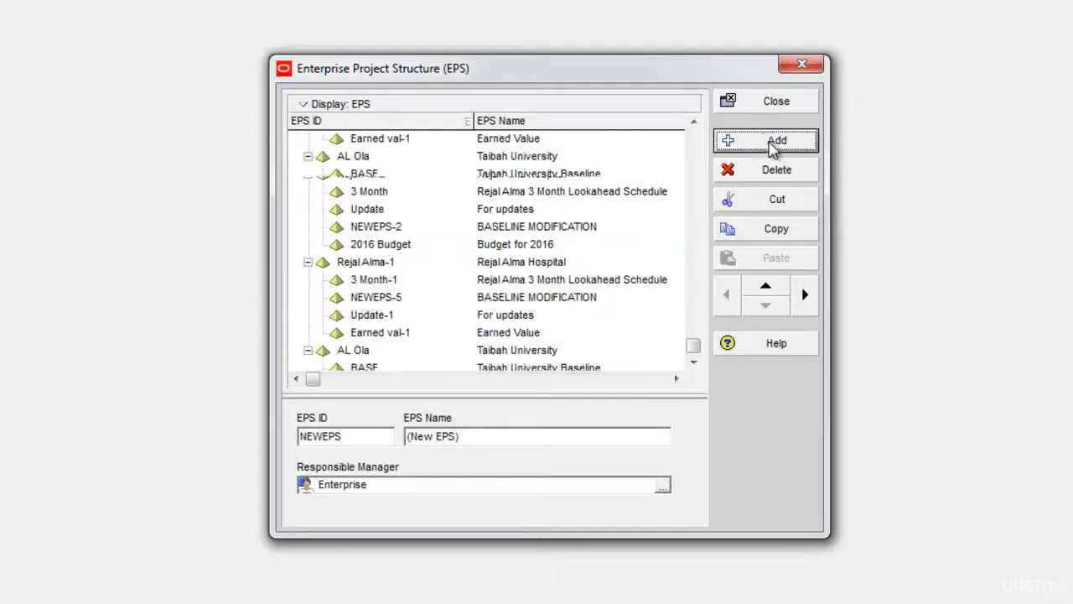
- Name the new node 'Primavera 30 Mins Course' with EPS ID 'P6 30'
left_click(308, 156)
left_click(352, 279)
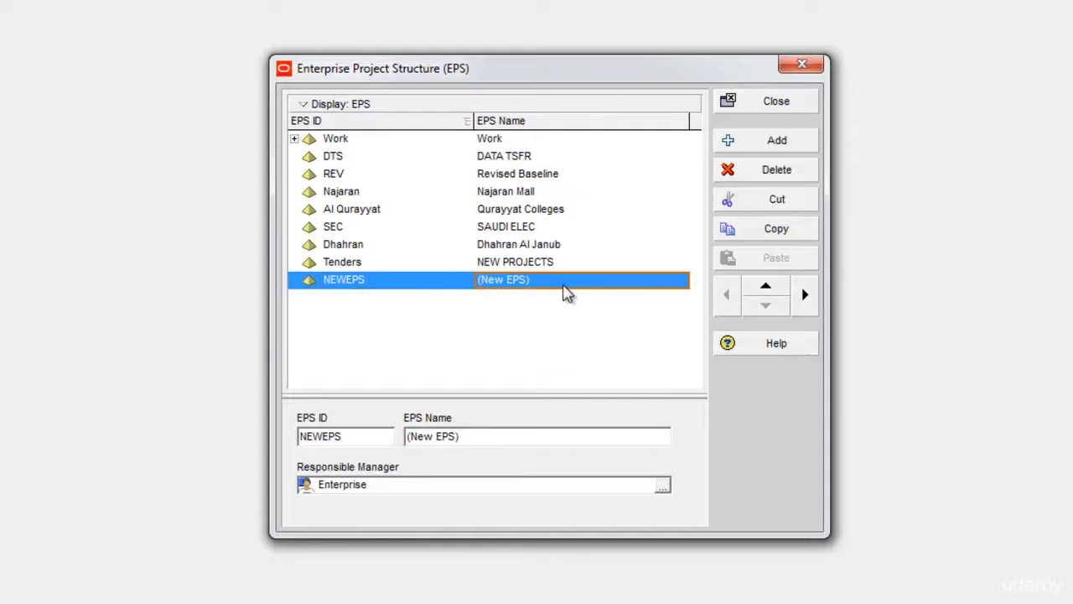
left_click(567, 285)
type("Primavera ")
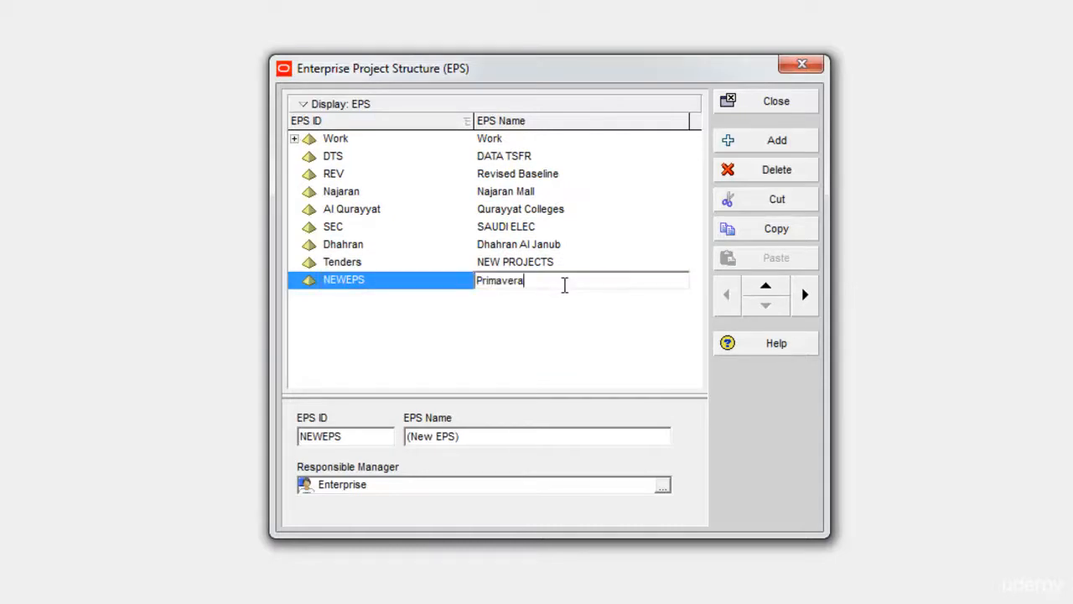
type("30 Mins")
type(" Course")
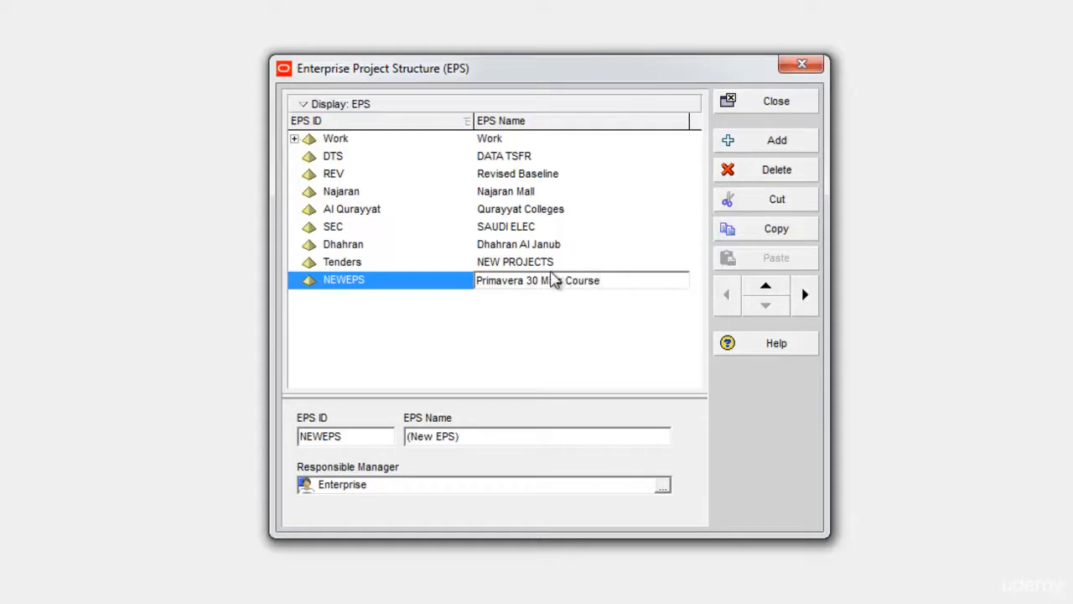
left_click(372, 350)
type("P")
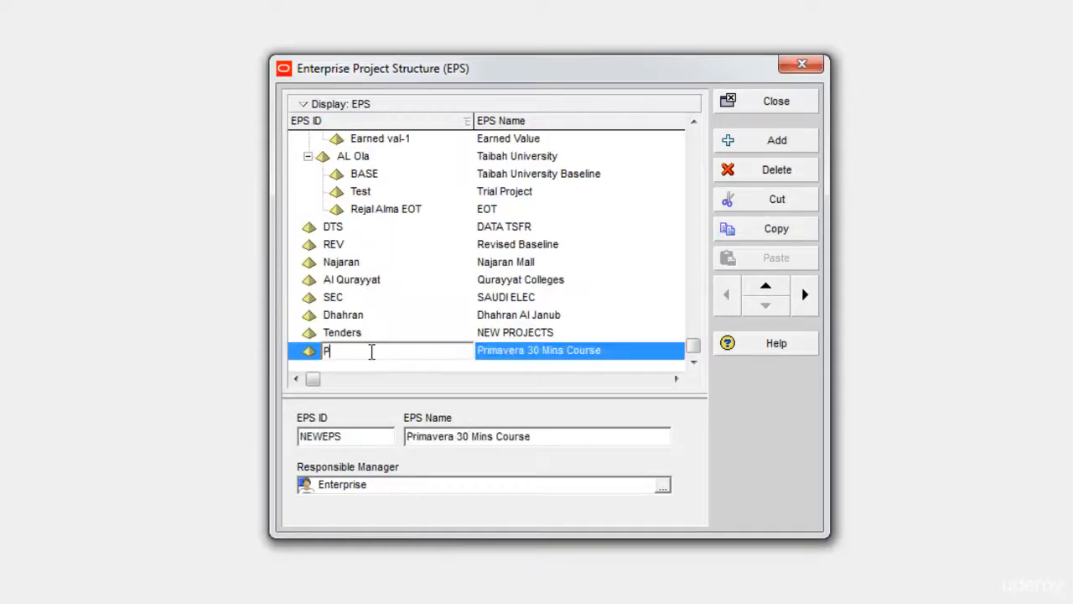
type("6 30")
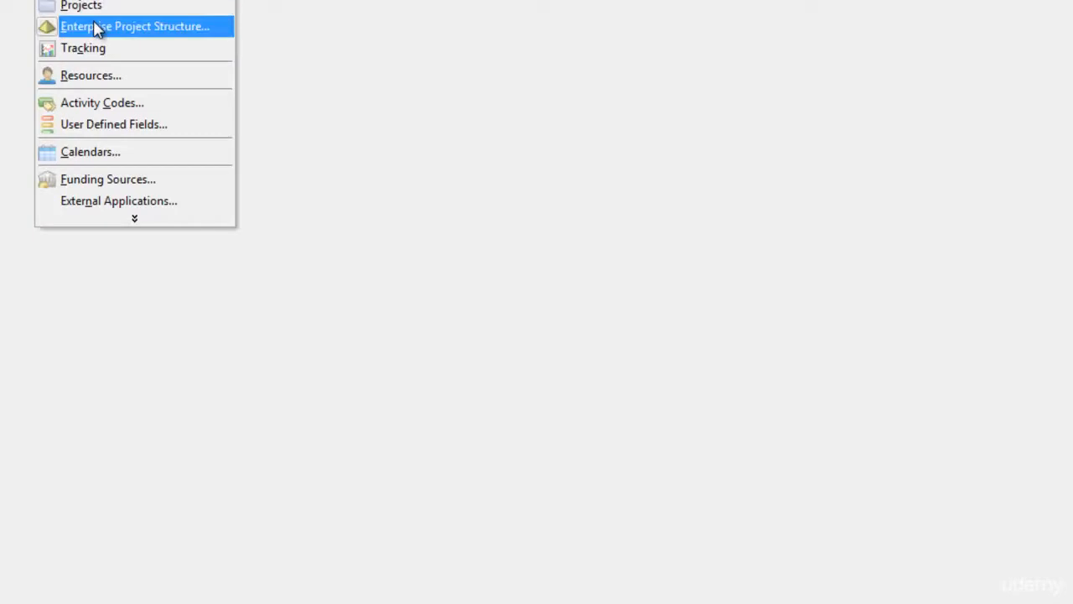
- Verify the P6 30 row is saved in the EPS and close the structure window
left_click(134, 26)
left_click(693, 362)
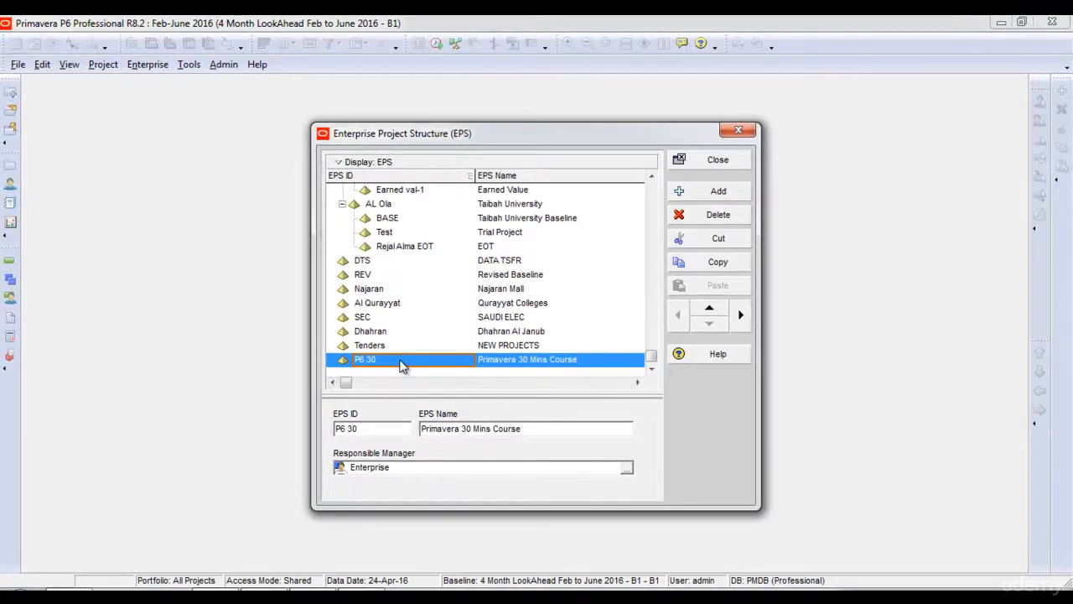
key("Escape")
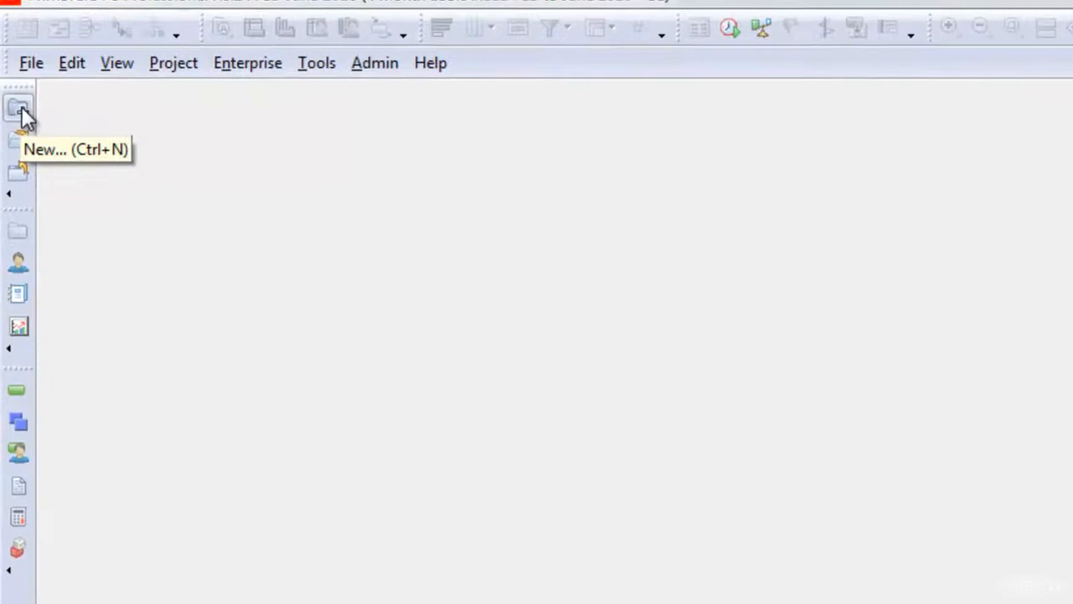
- Start the Create a New Project wizard and position it on screen
left_click(11, 98)
left_click_drag(633, 183, 596, 184)
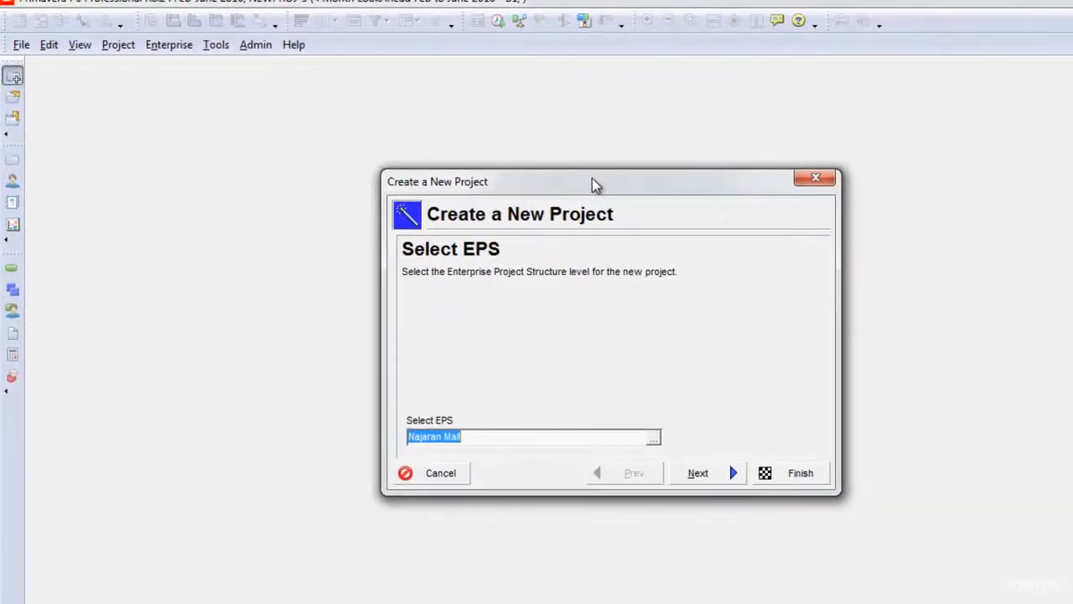
left_click_drag(495, 128, 427, 91)
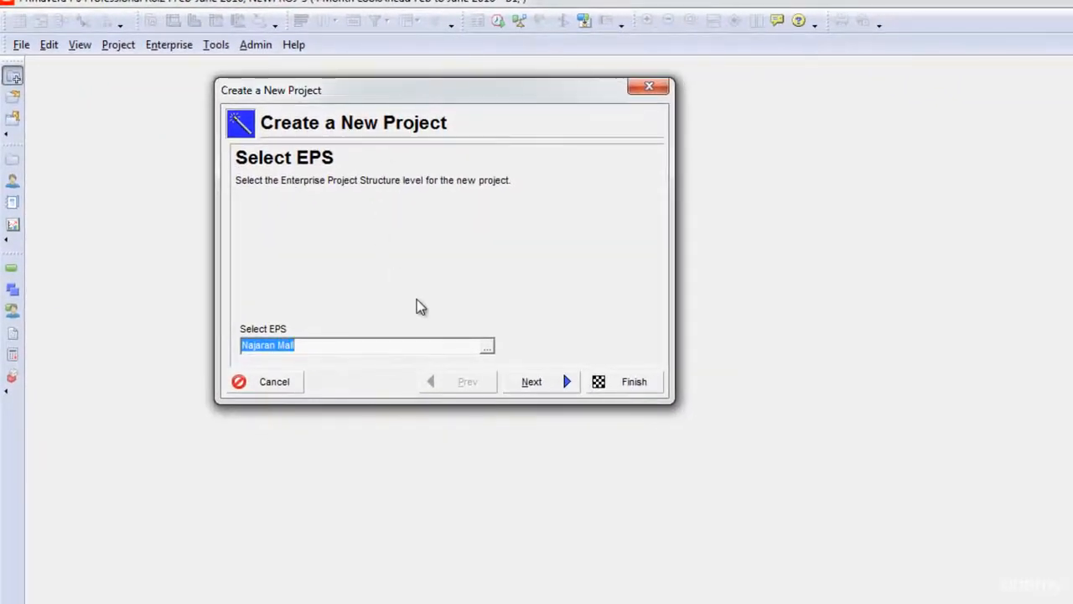
- Set the project's EPS to Primavera 30 Mins Course (P6 30)
left_click(489, 351)
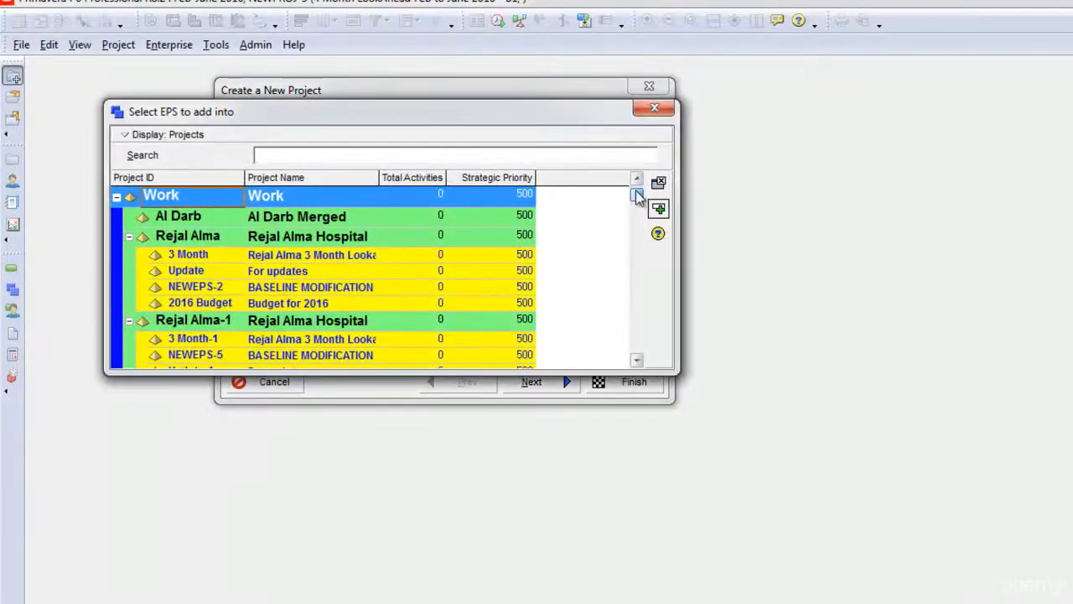
left_click_drag(636, 193, 636, 345)
left_click(361, 347)
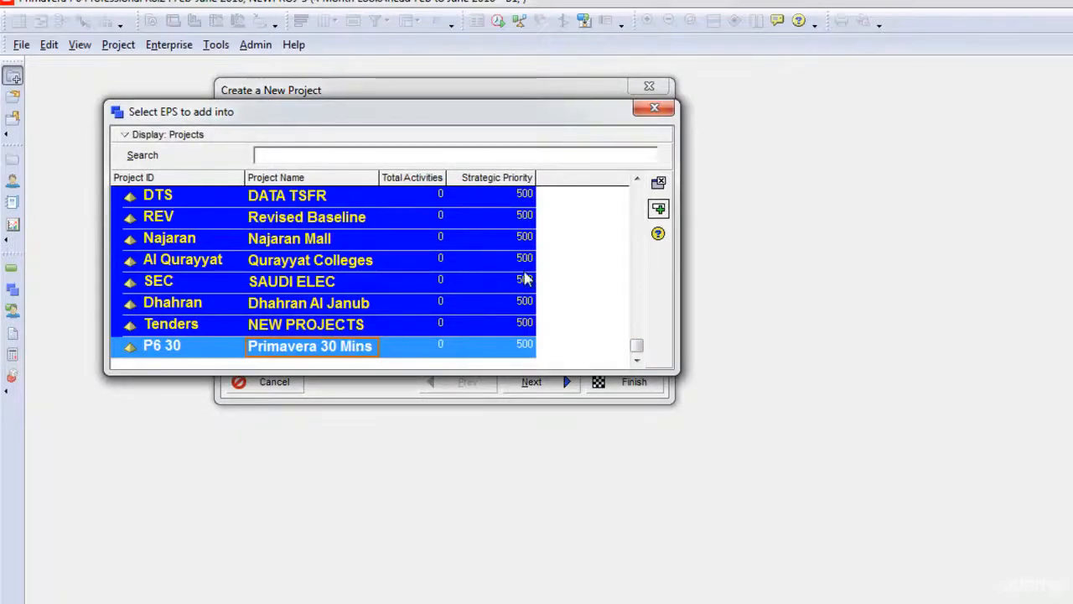
left_click(659, 211)
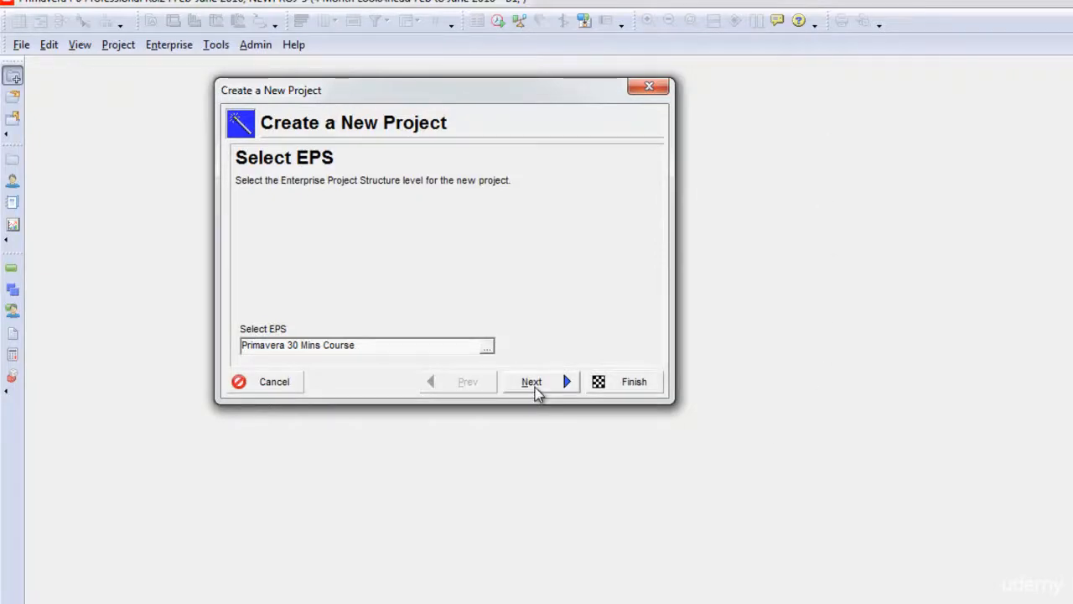
- Give the project ID 'P6 Course' and name 'Sample Project for P6 course', then continue to dates
left_click(537, 388)
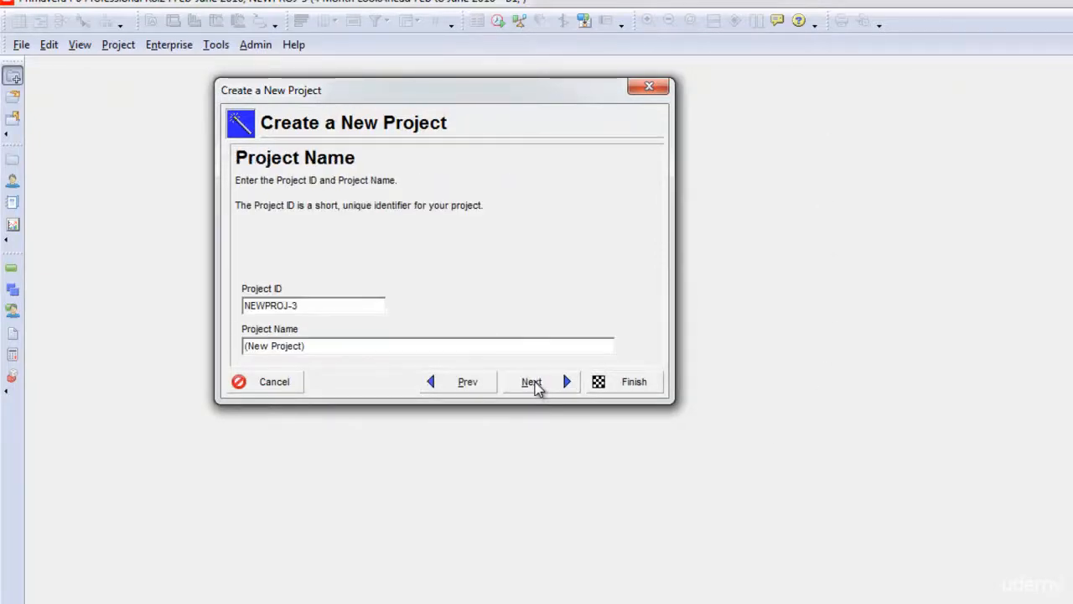
left_click_drag(316, 305, 168, 302)
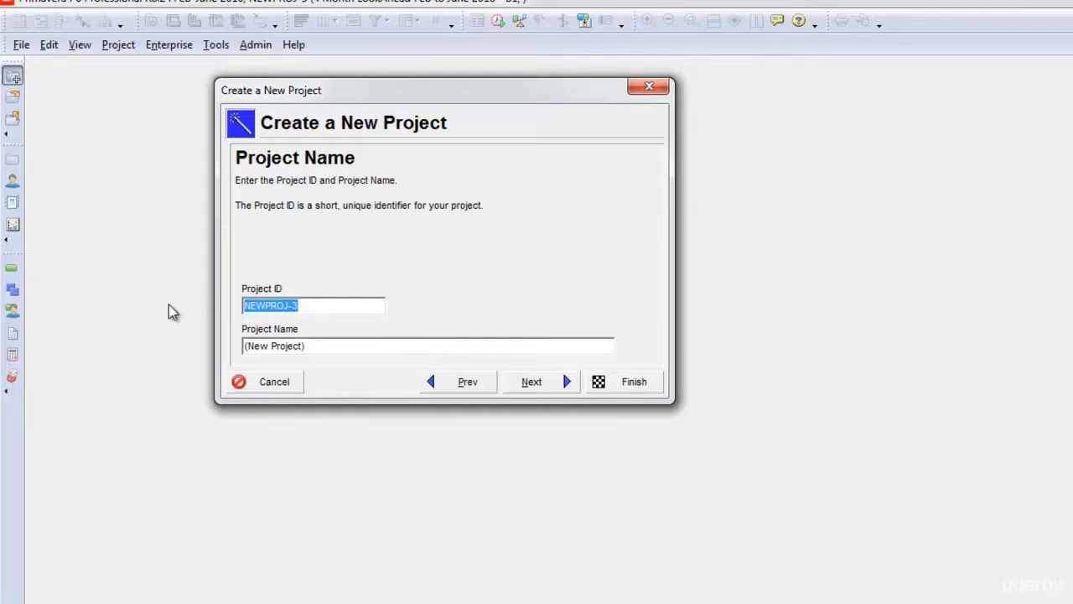
type("P6 ")
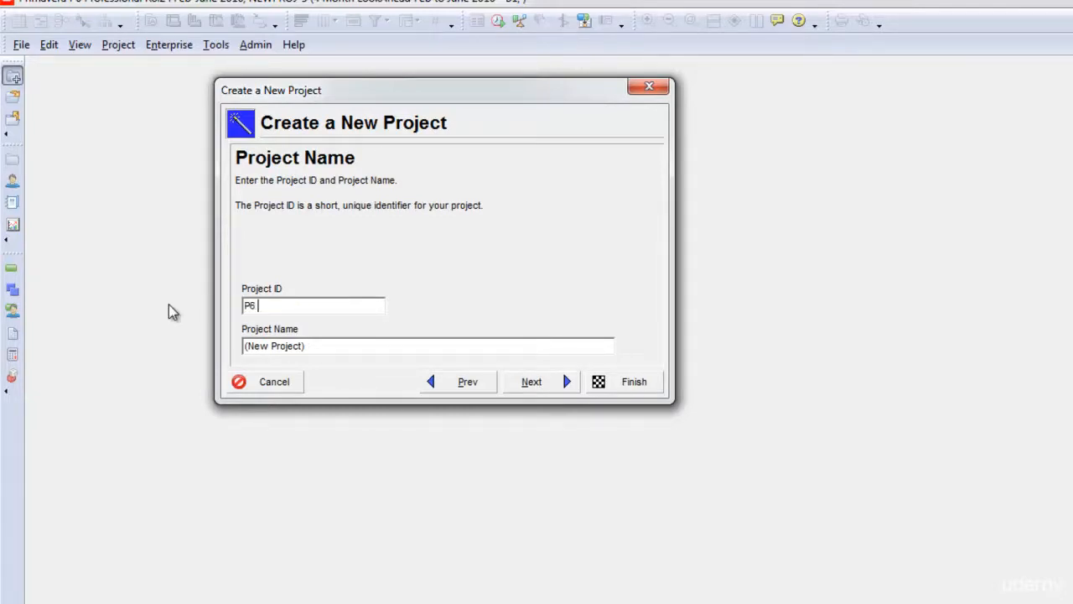
type("Course")
left_click_drag(326, 347, 140, 323)
type("Sample Projec")
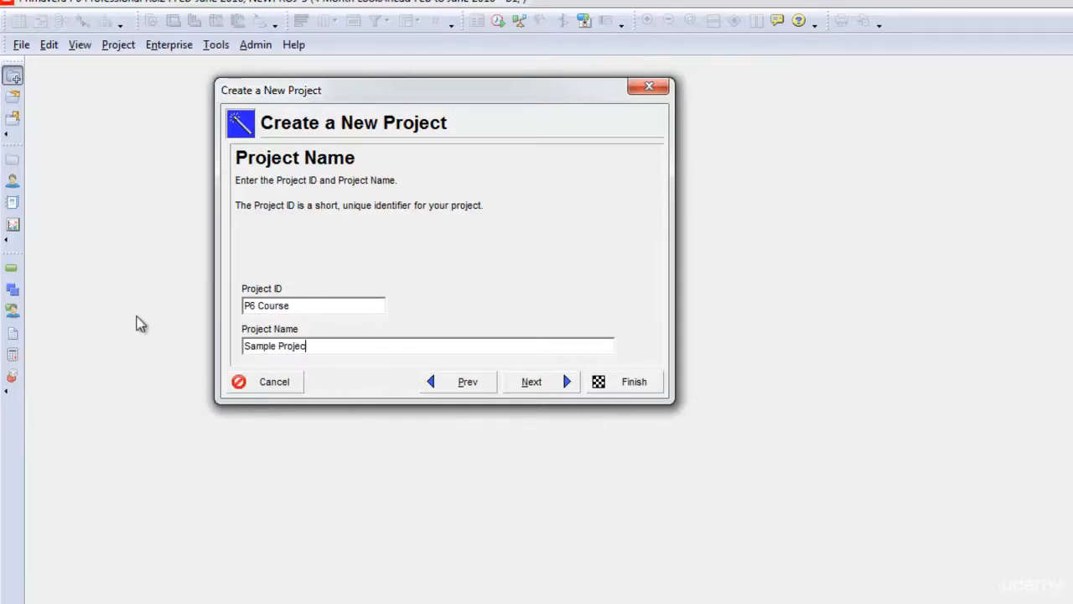
type("t for P6 ")
type("course")
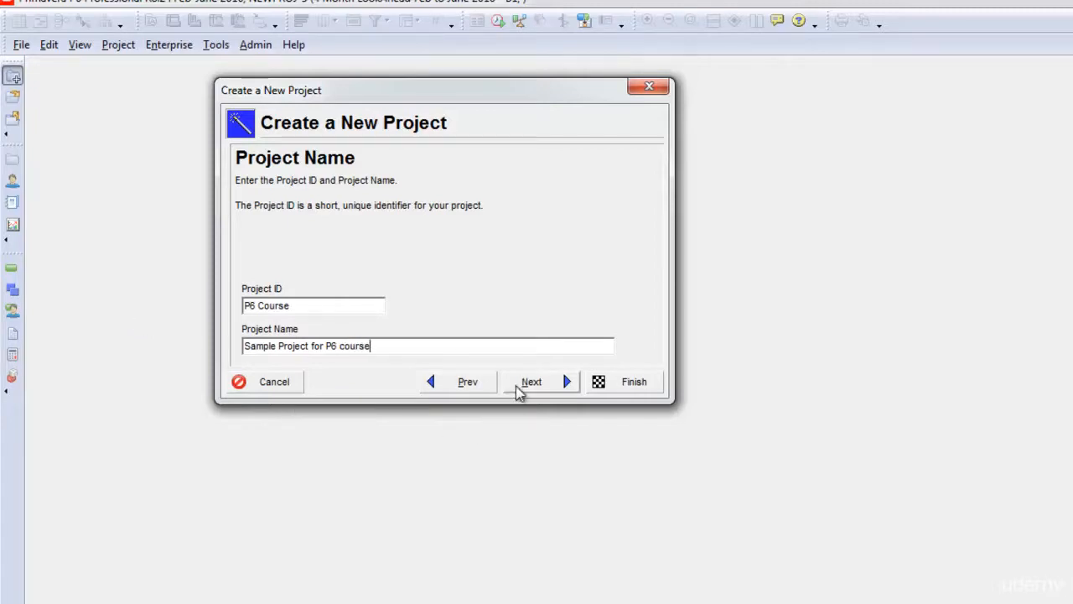
left_click(522, 384)
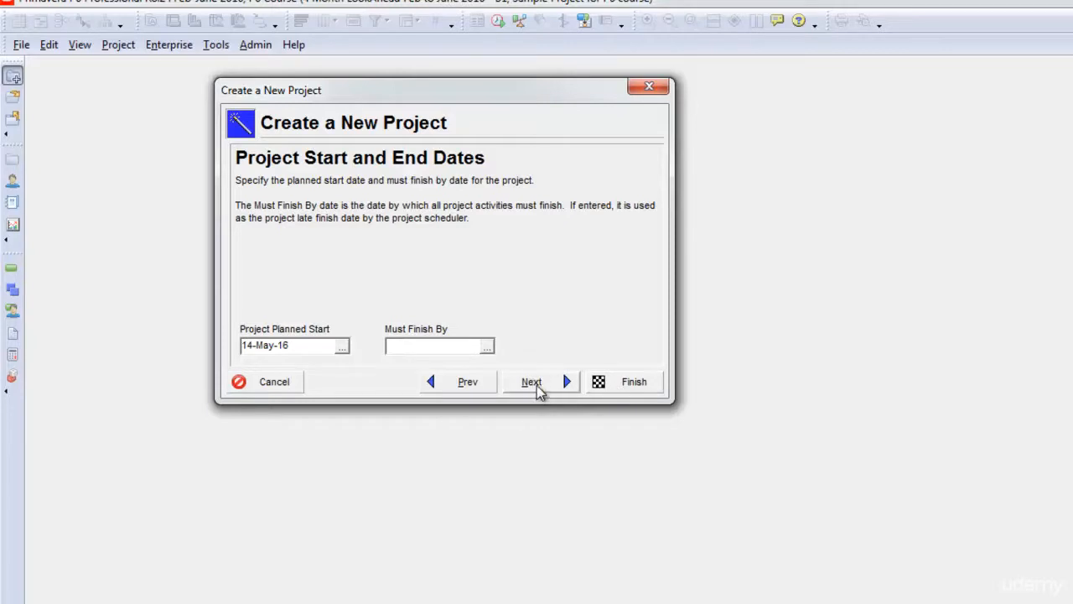
- Keep the default project dates and proceed to Responsible Manager, set to Enterprise
left_click(539, 391)
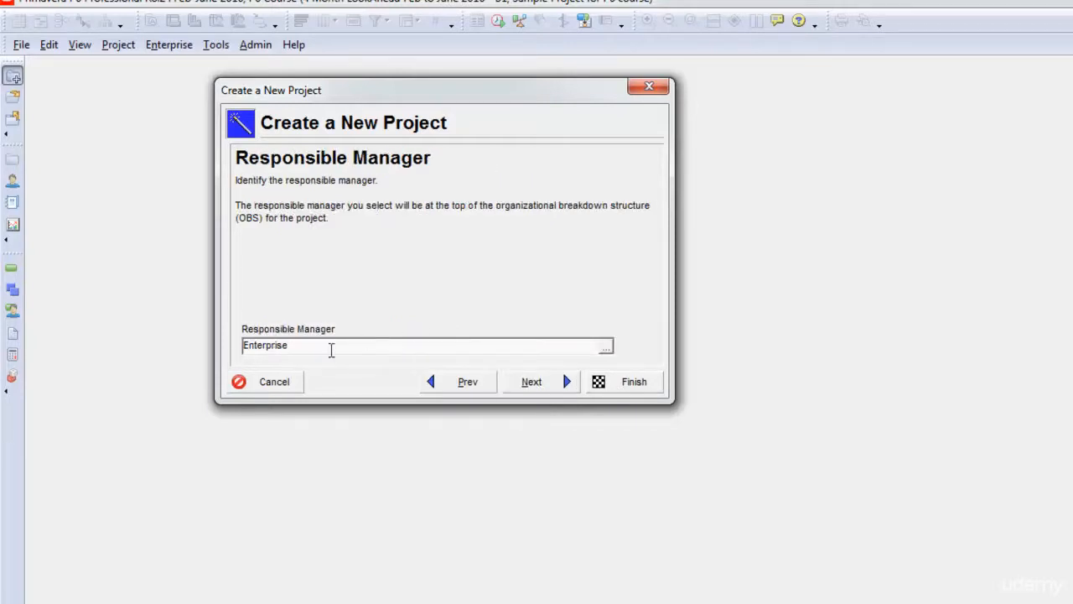